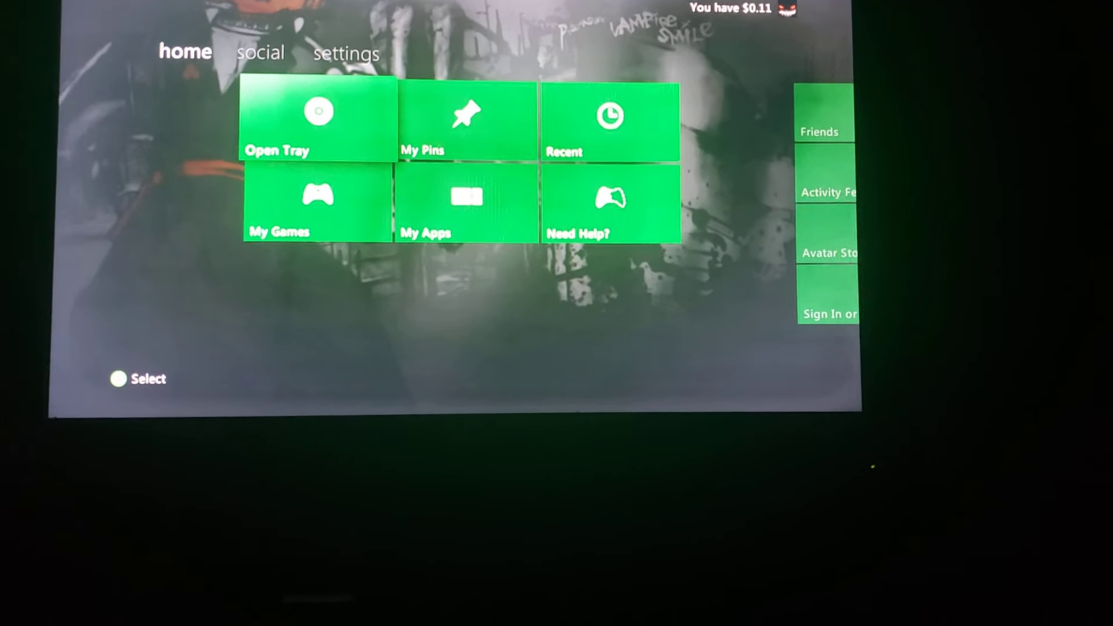
- Open My Apps from the home tab via My Games to list the 28 installed apps
key("Down")
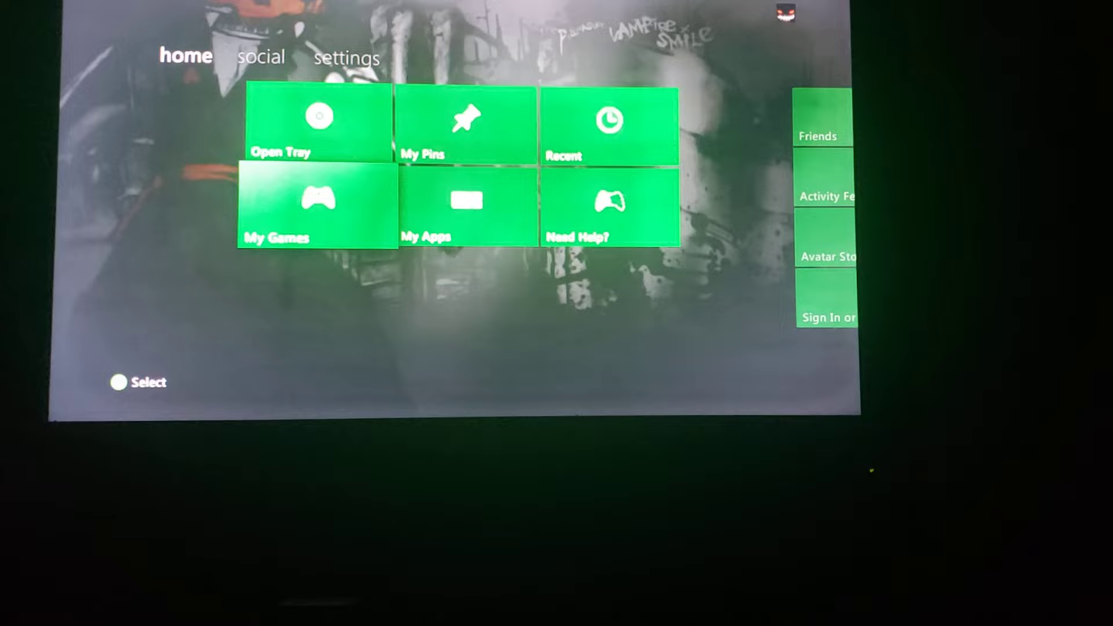
key("Right")
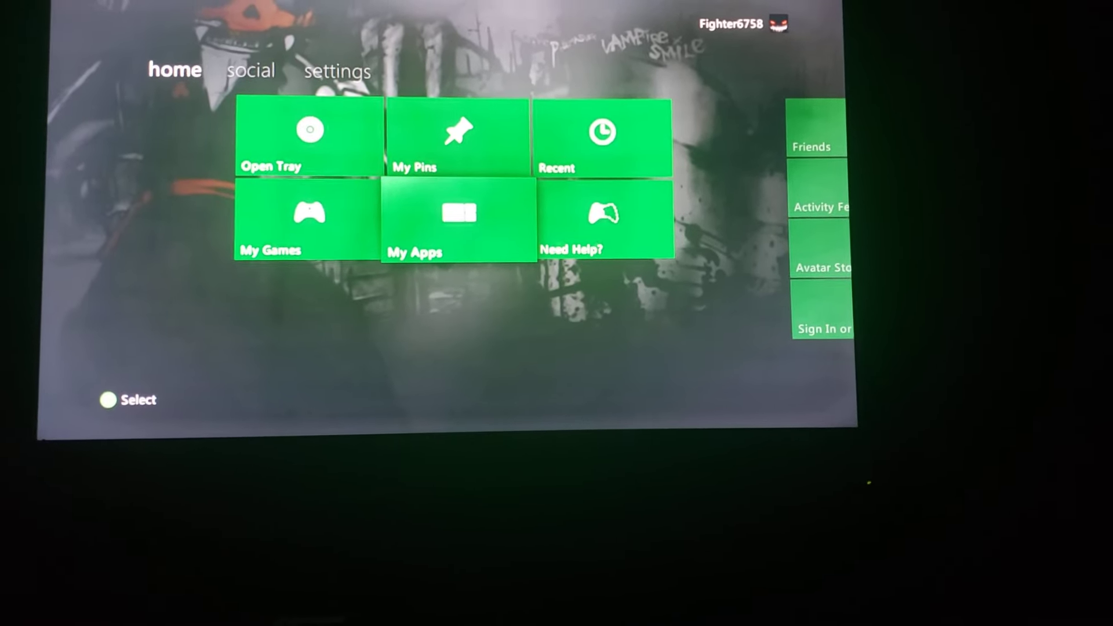
key("Return")
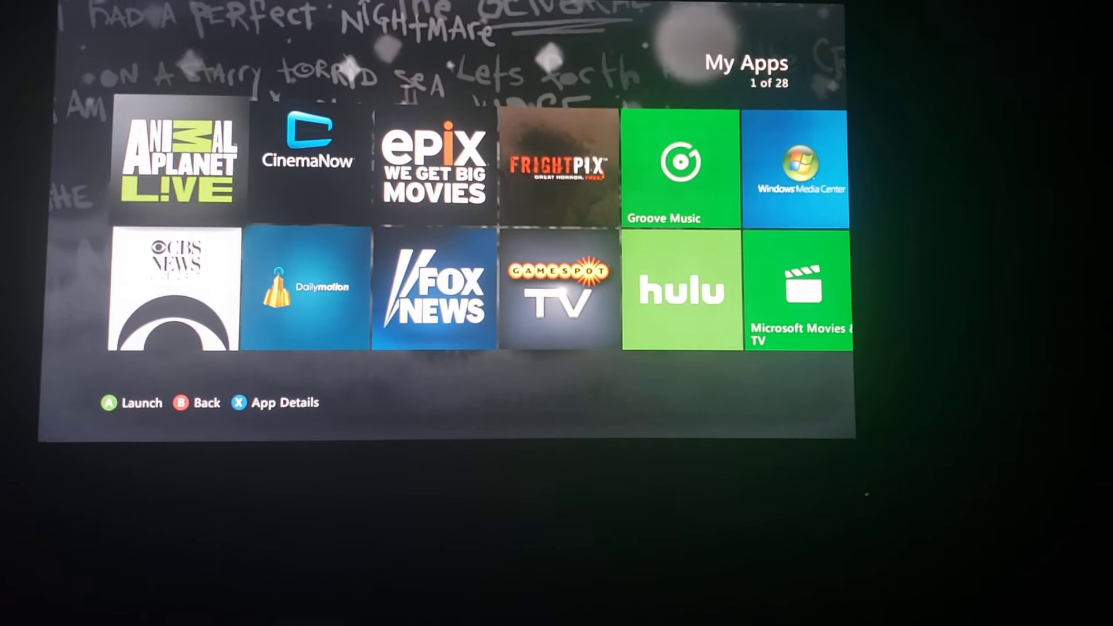
- Select CinemaNow, review its description and overview, then start a search from its page
key("Right")
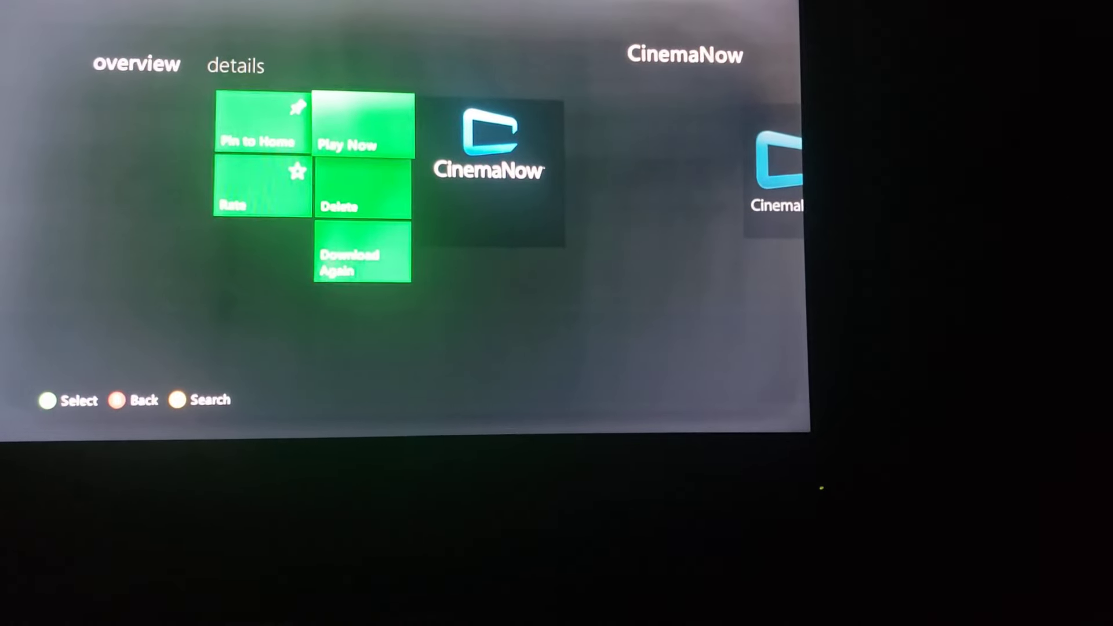
key("Right")
key("Left")
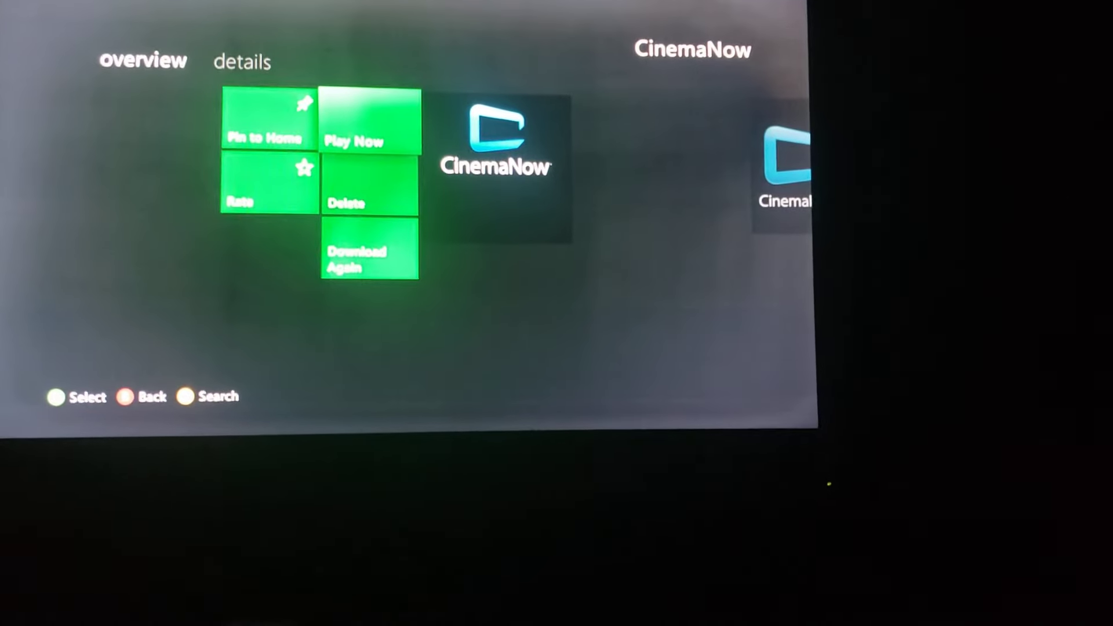
key("Left")
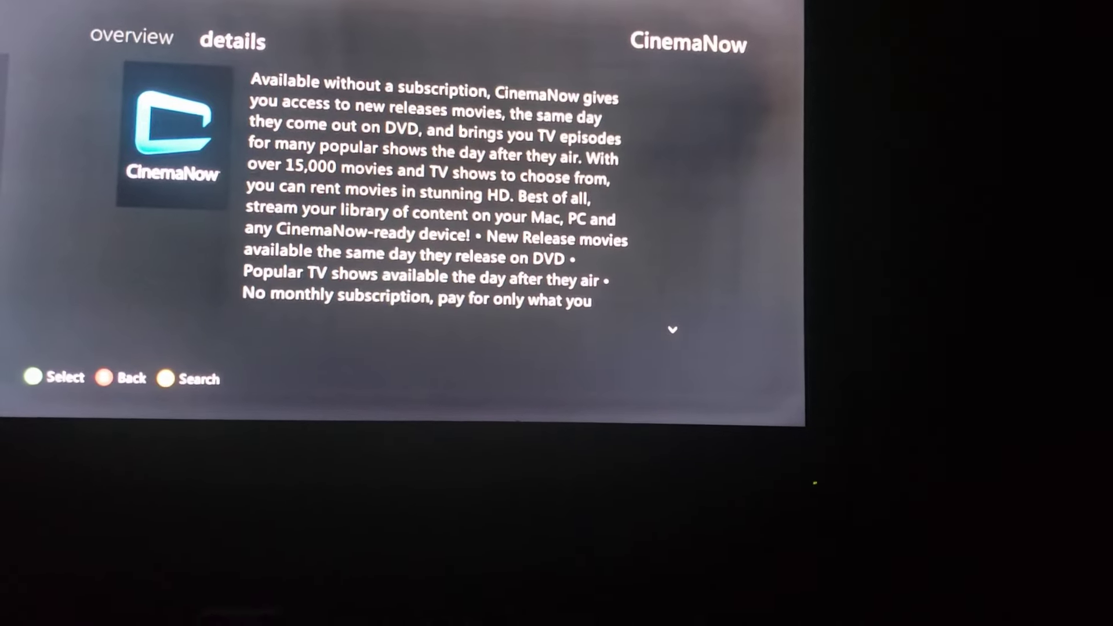
key("Left")
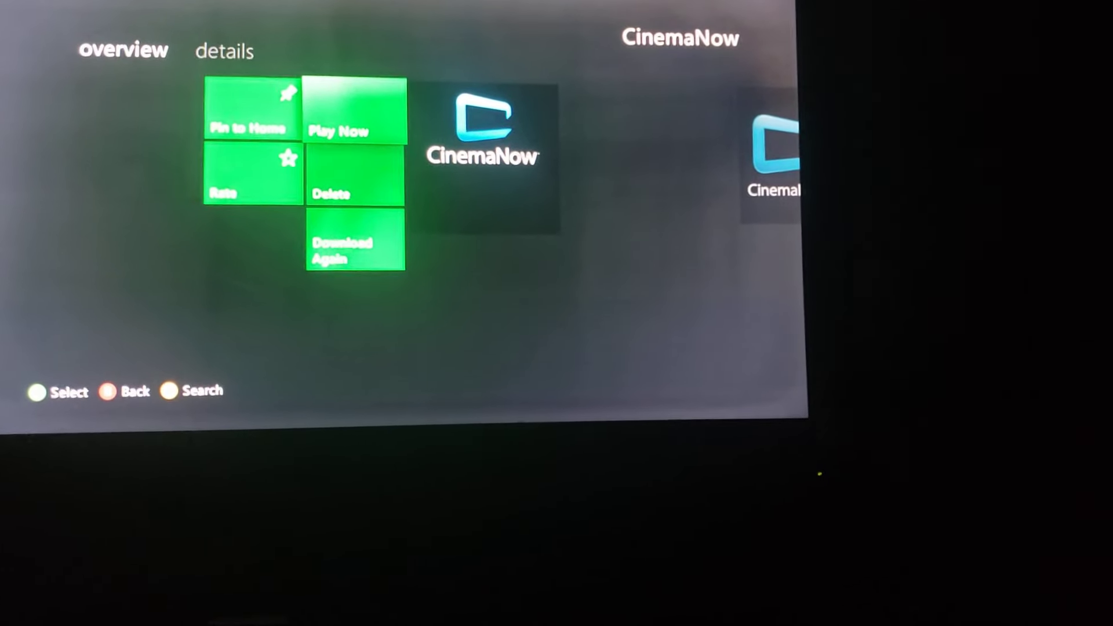
key("Return")
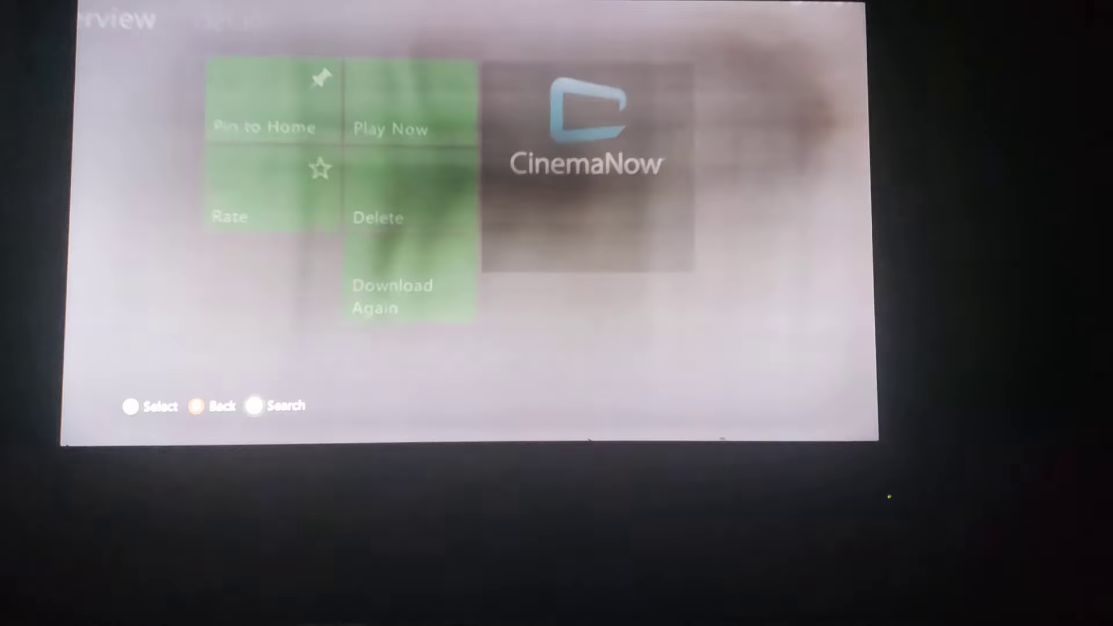
- Search for 'doom', scroll the Bing results to the DOOM tiles, then back out to Home
key("Right")
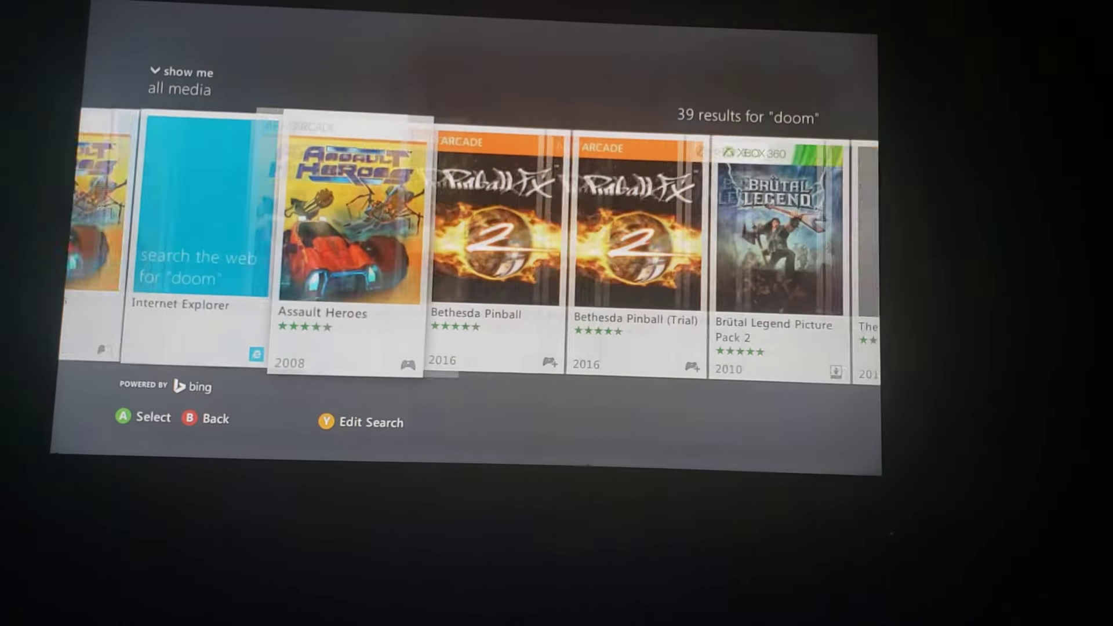
key("Right")
key("Right")
key("Right")
key("Right")
key("Right")
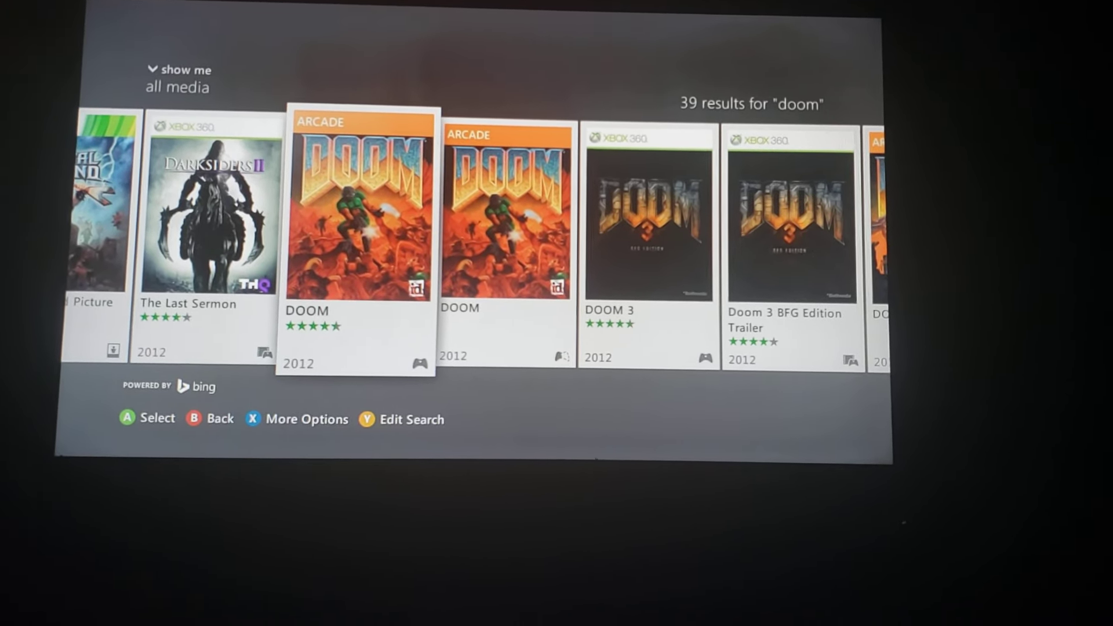
key("Escape")
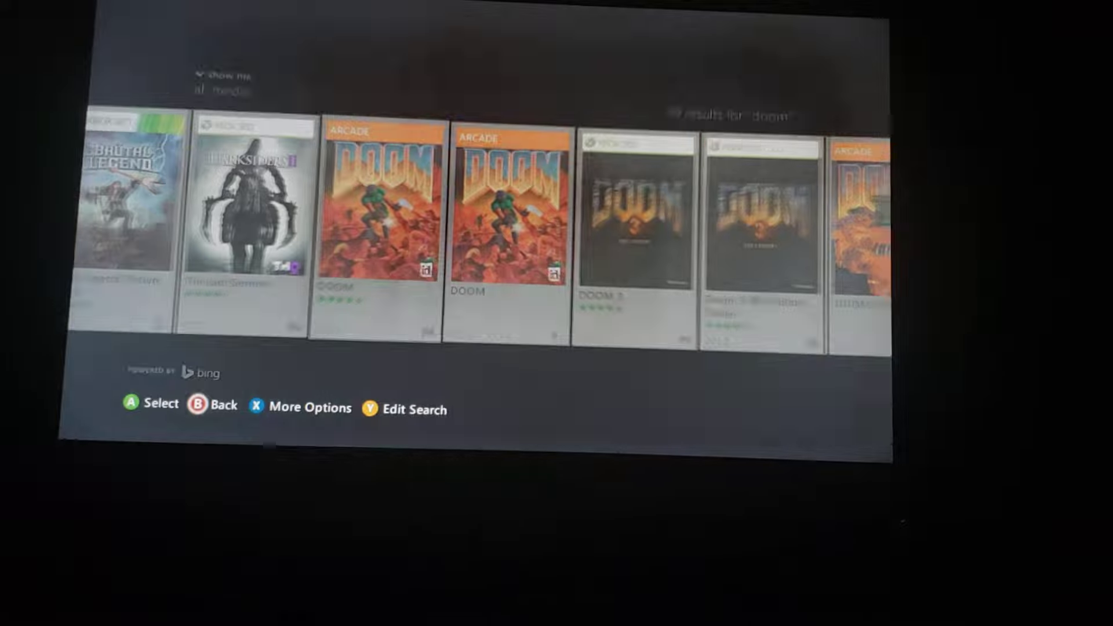
key("Escape")
key("Escape")
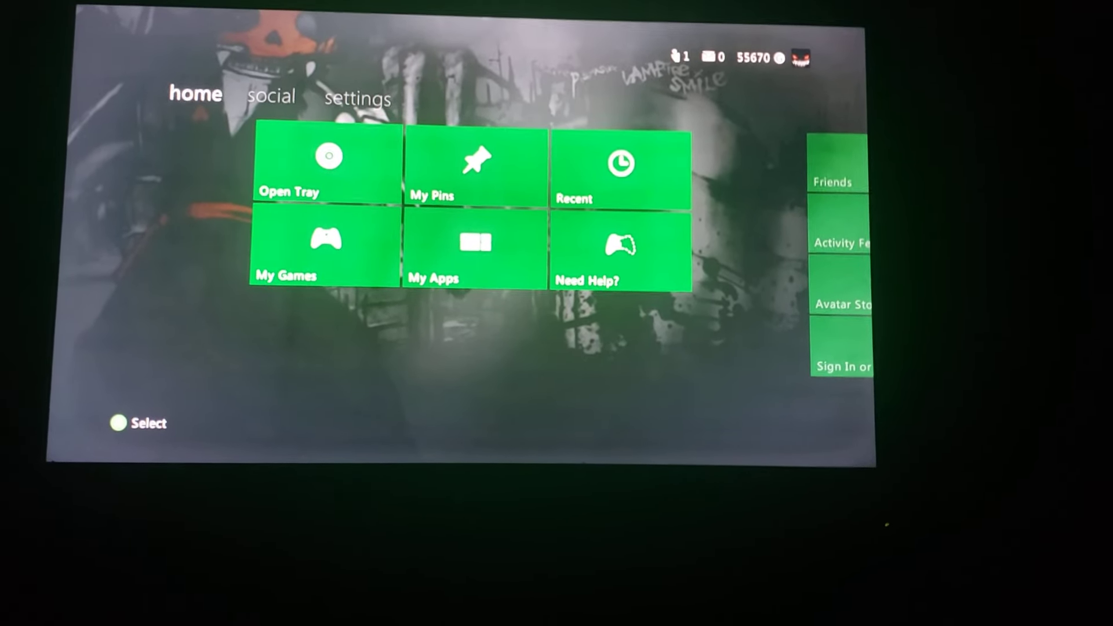
- Open System Settings in the settings section and highlight Network Settings
key("Right")
key("Right")
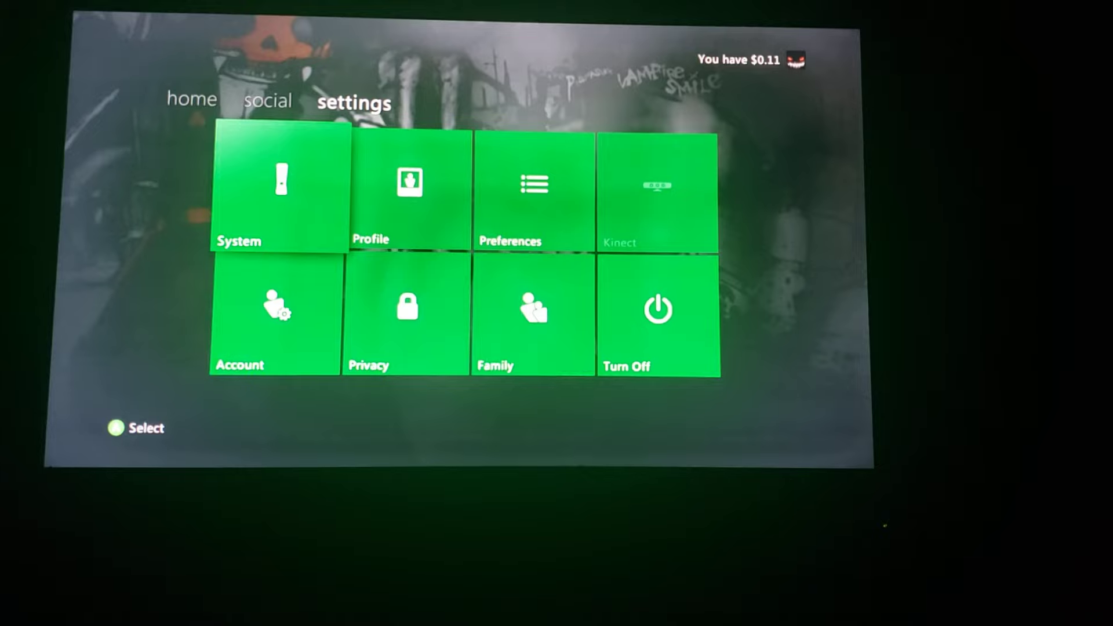
key("Return")
key("Down")
key("Down")
key("Down")
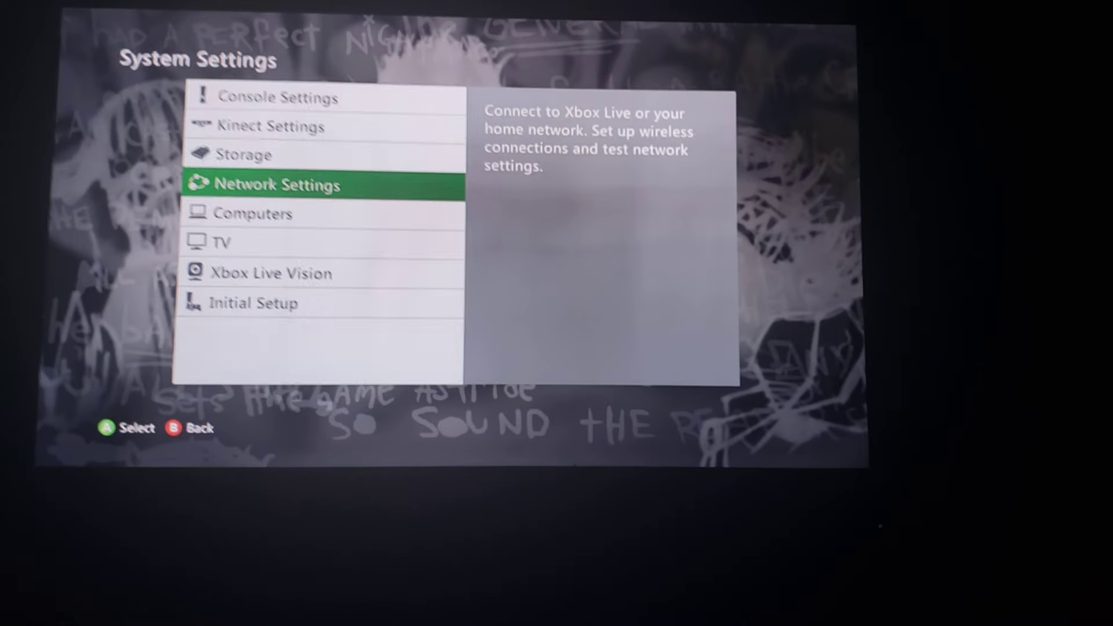
key("Down")
key("Up")
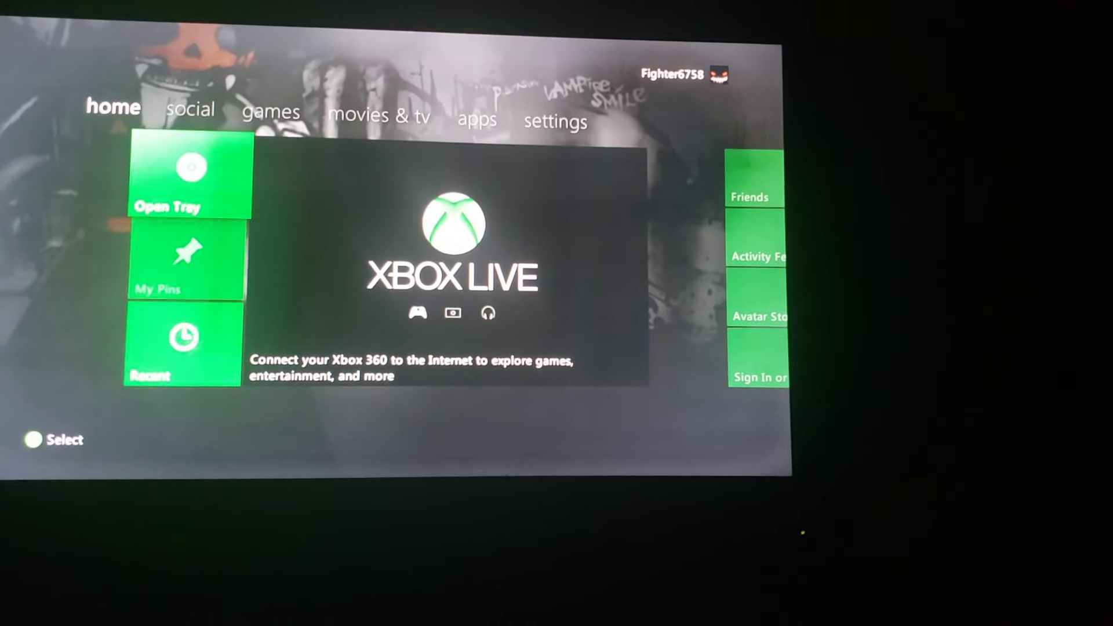
key("Right")
key("Right")
key("Right")
key("Right")
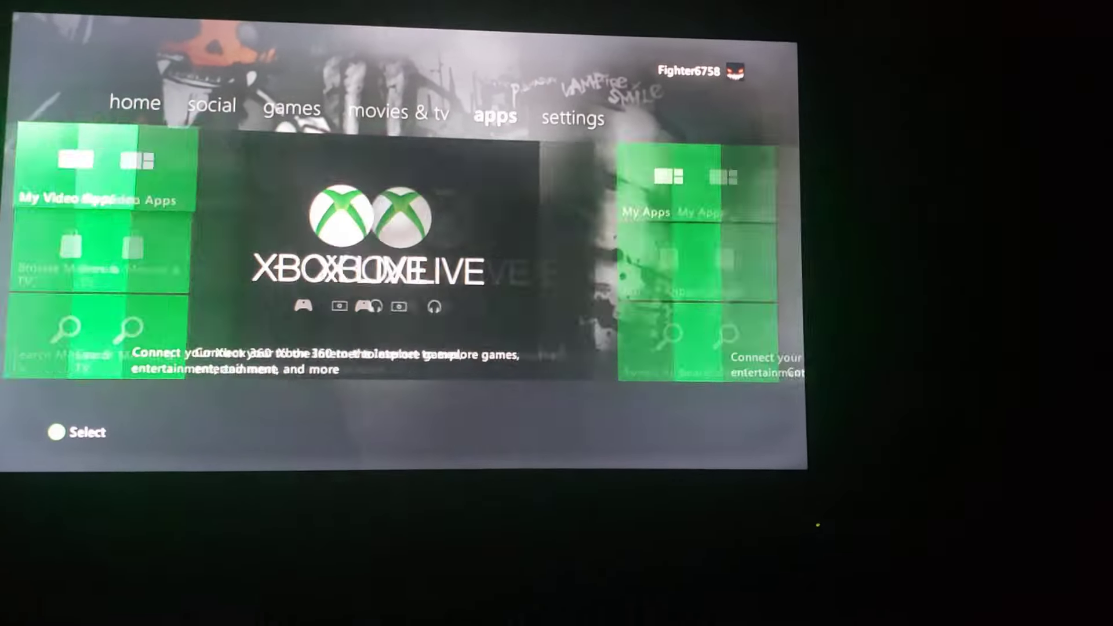
key("Right")
key("Left")
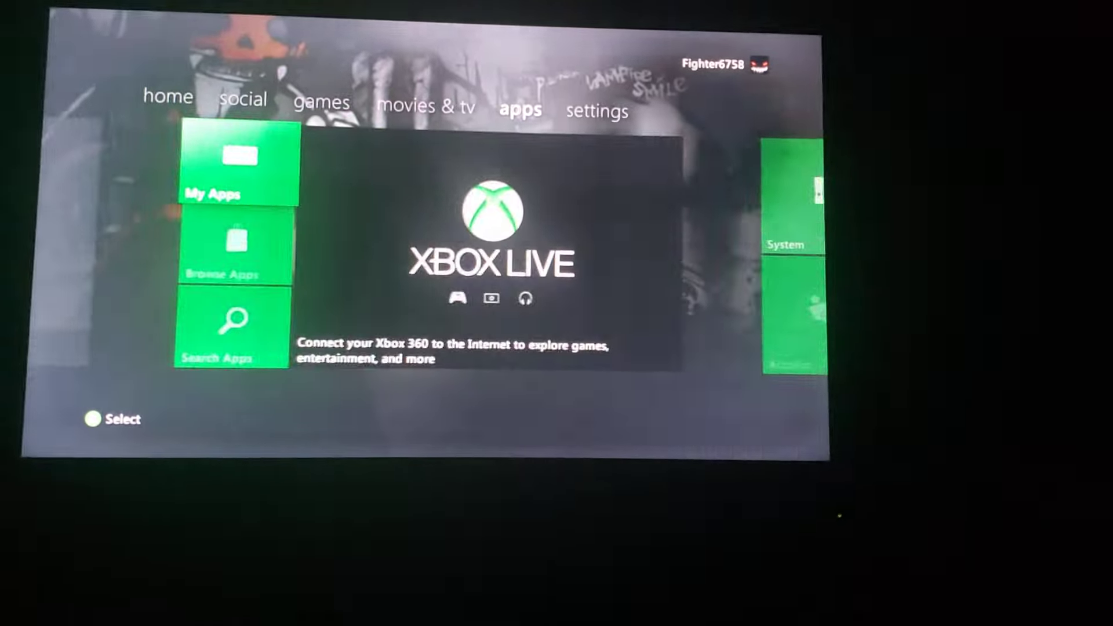
key("Left")
key("Left")
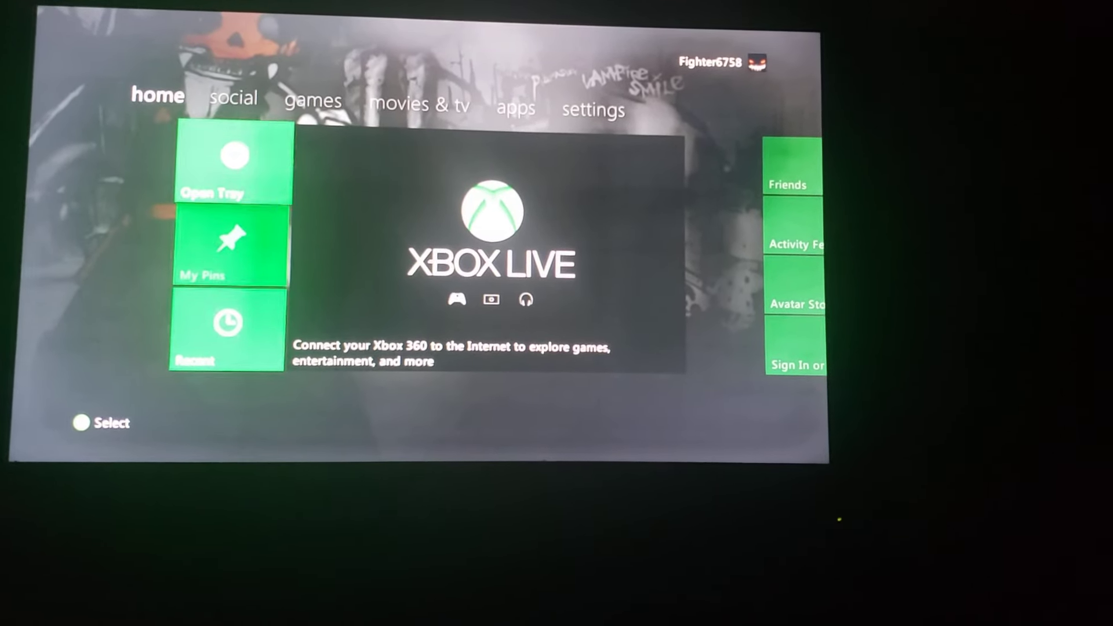
key("Right")
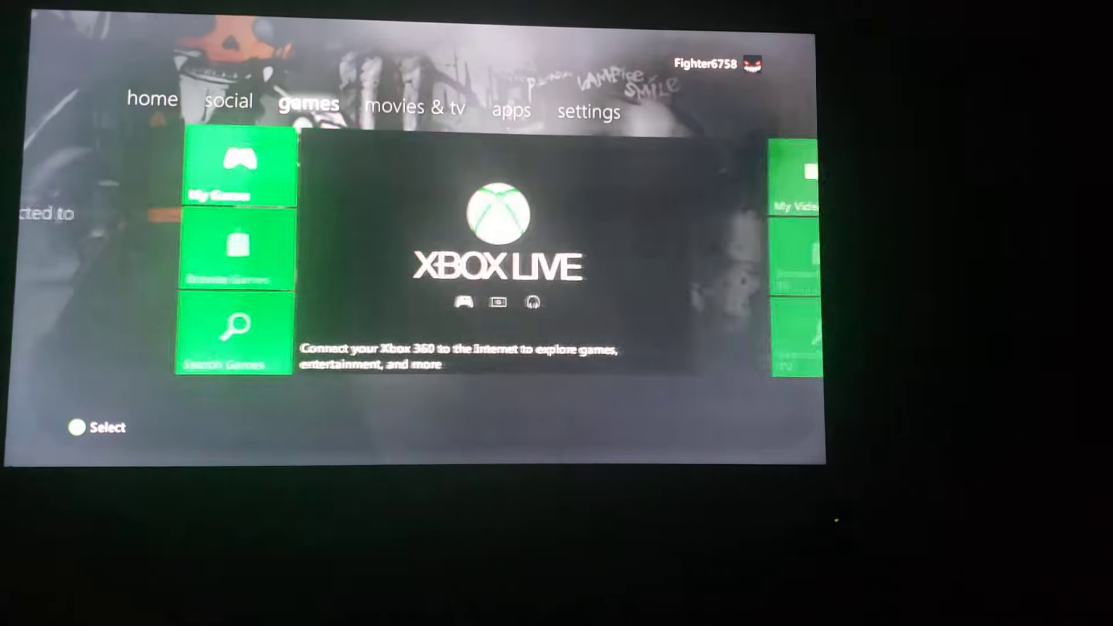
key("Right")
key("Right")
key("Right")
key("Left")
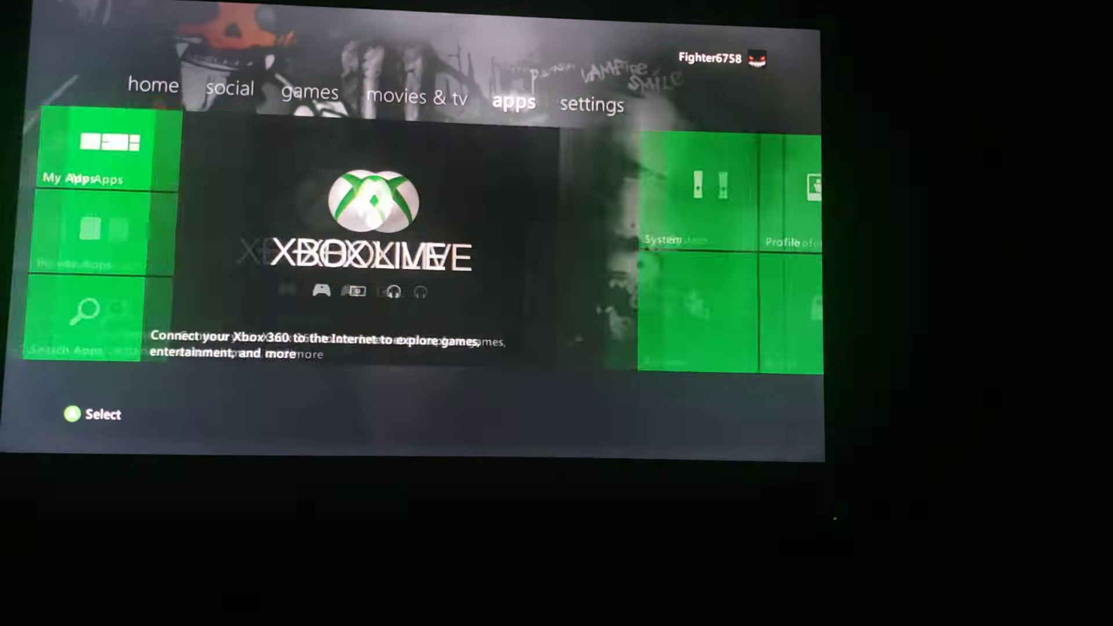
key("Left")
key("Left")
key("Left")
key("Left")
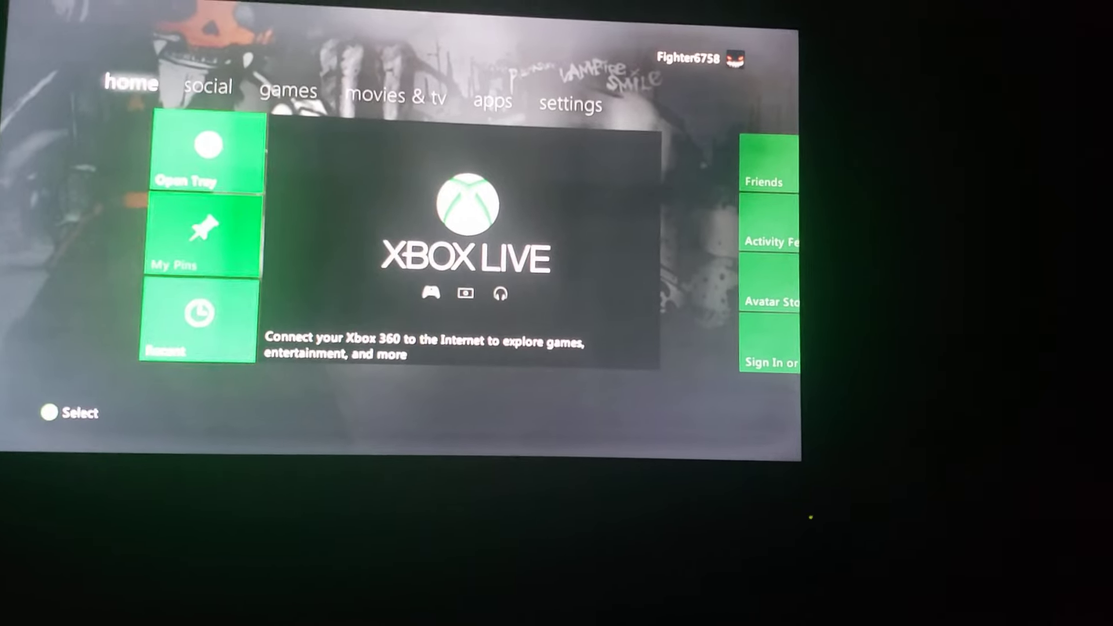
key("Right")
key("Right")
key("Right")
key("Right")
key("Right")
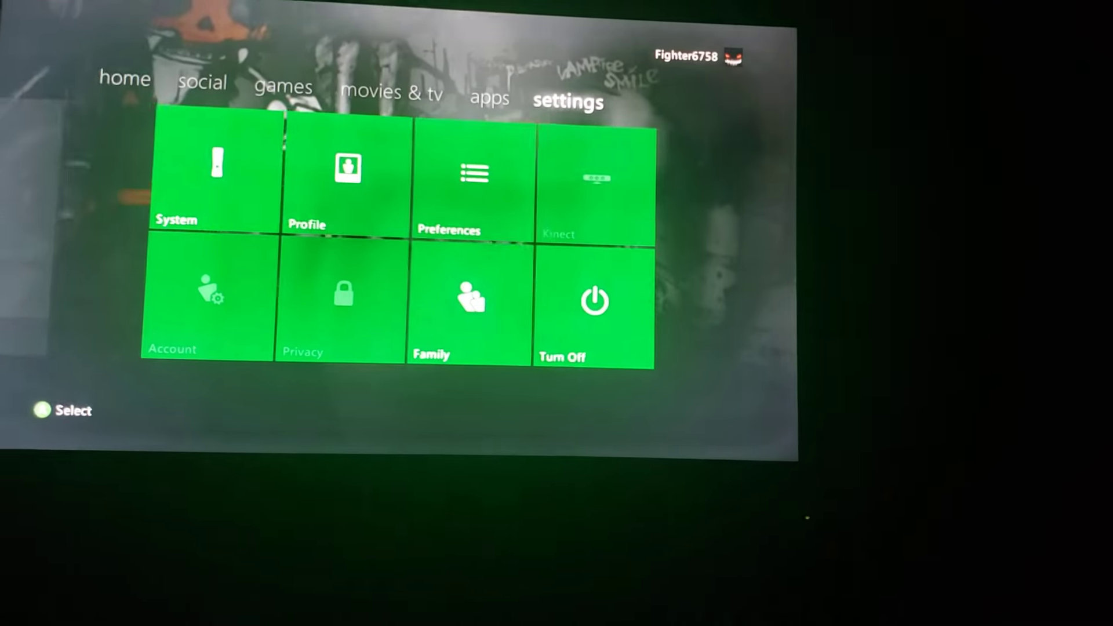
key("Left")
key("Left")
key("Left")
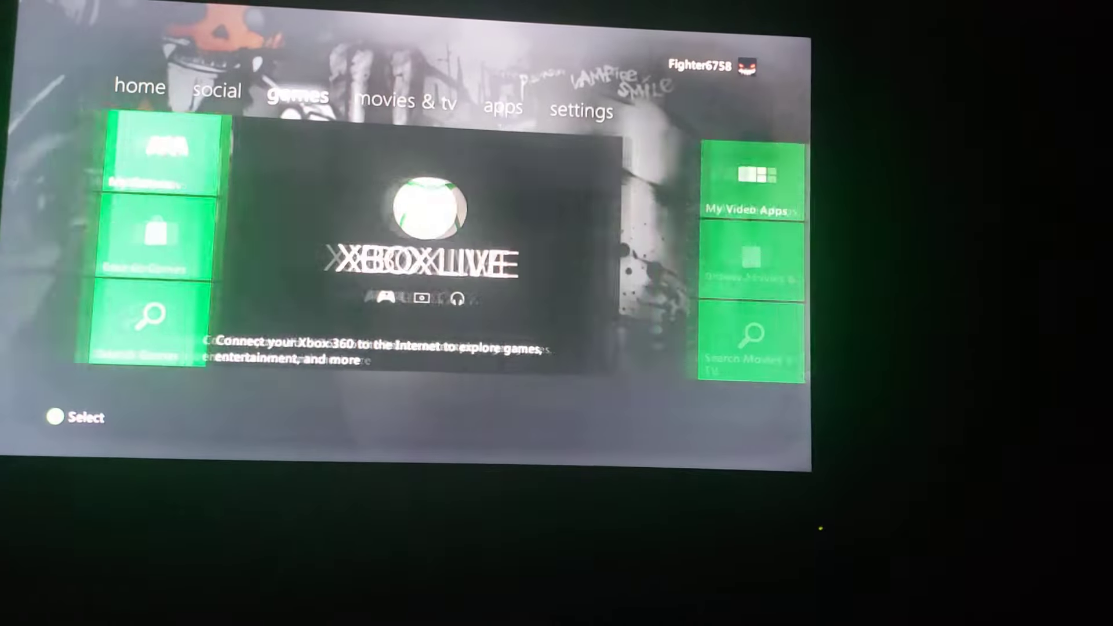
key("Left")
key("Left")
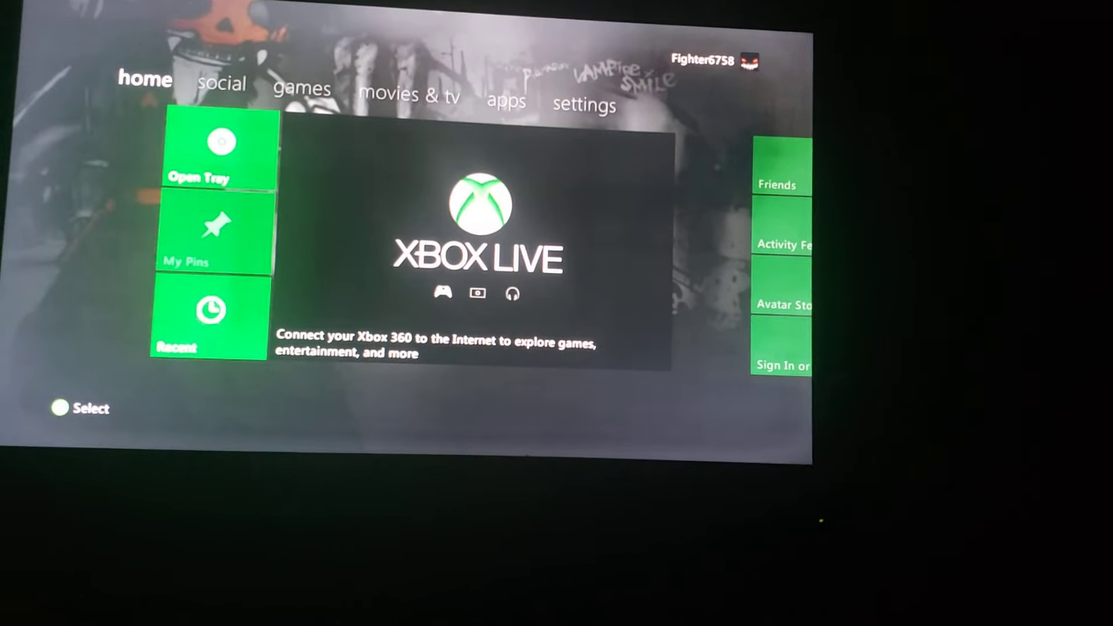